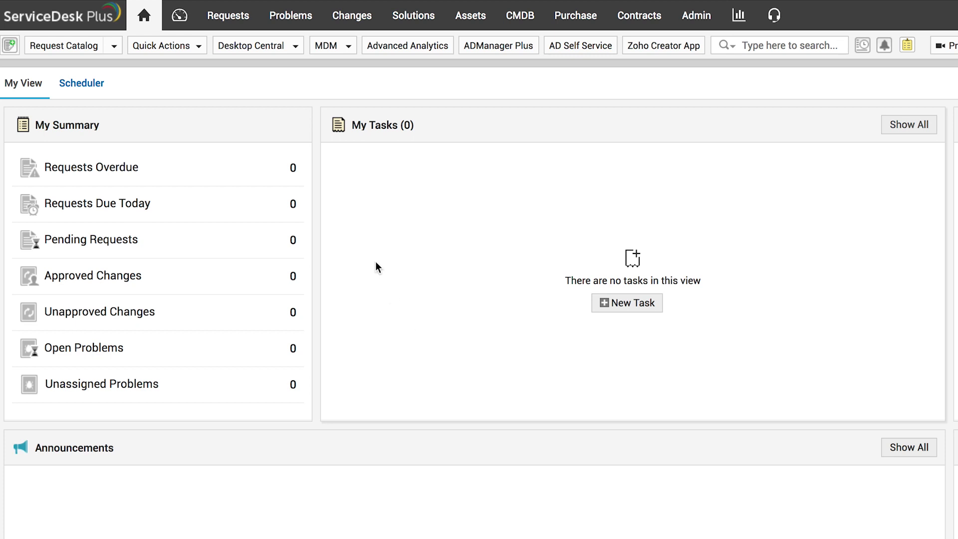
Start a remote-control session from the 'Network is slow' request, with reason 'Troubleshooting'.
{"action": "left_click", "coordinate": [214, 18]}
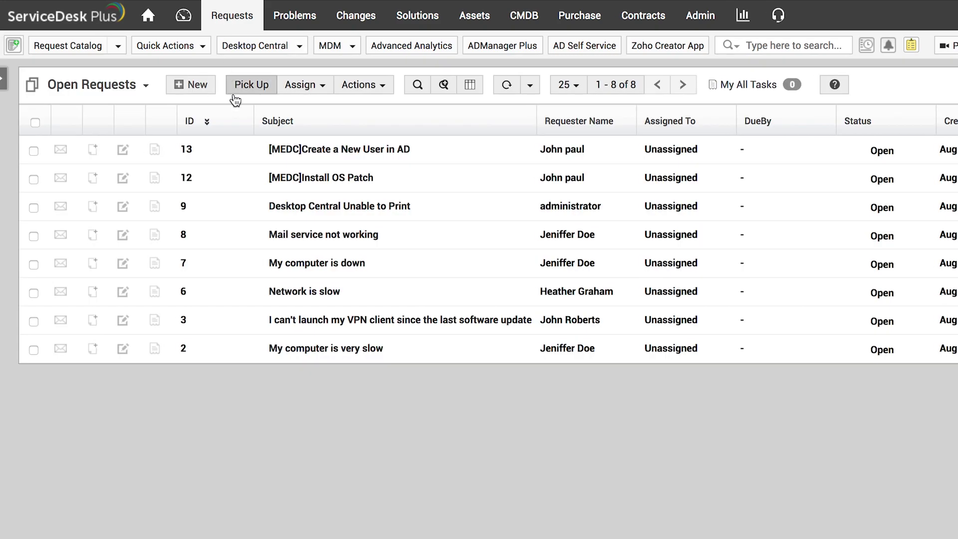
{"action": "left_click", "coordinate": [282, 292]}
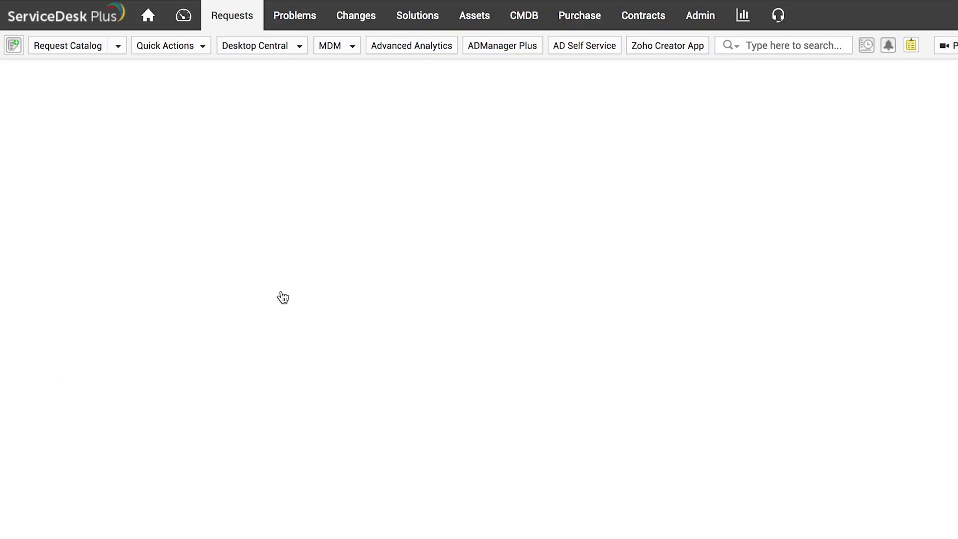
{"action": "left_click", "coordinate": [311, 86]}
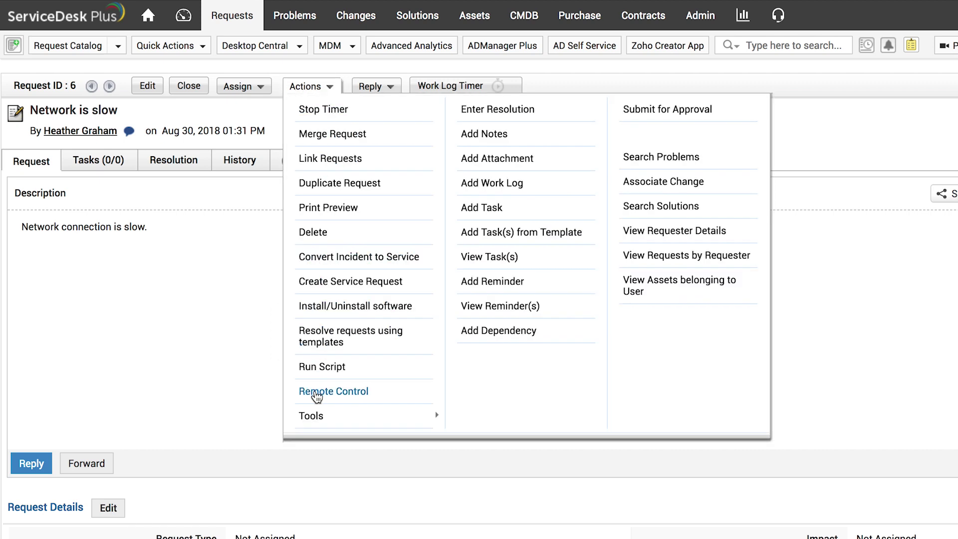
{"action": "left_click", "coordinate": [319, 395]}
{"action": "key", "text": "Tab"}
{"action": "type", "text": "Tro"}
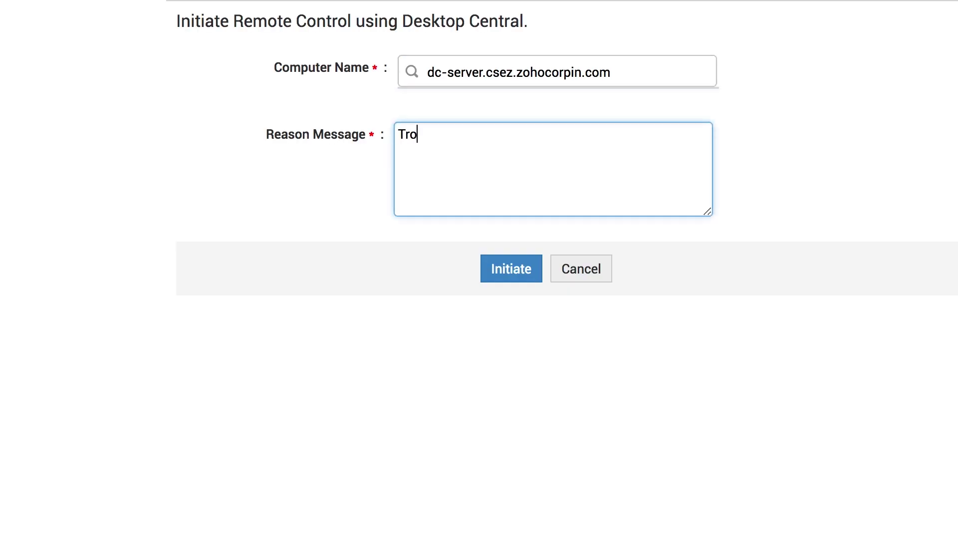
{"action": "type", "text": "ubles"}
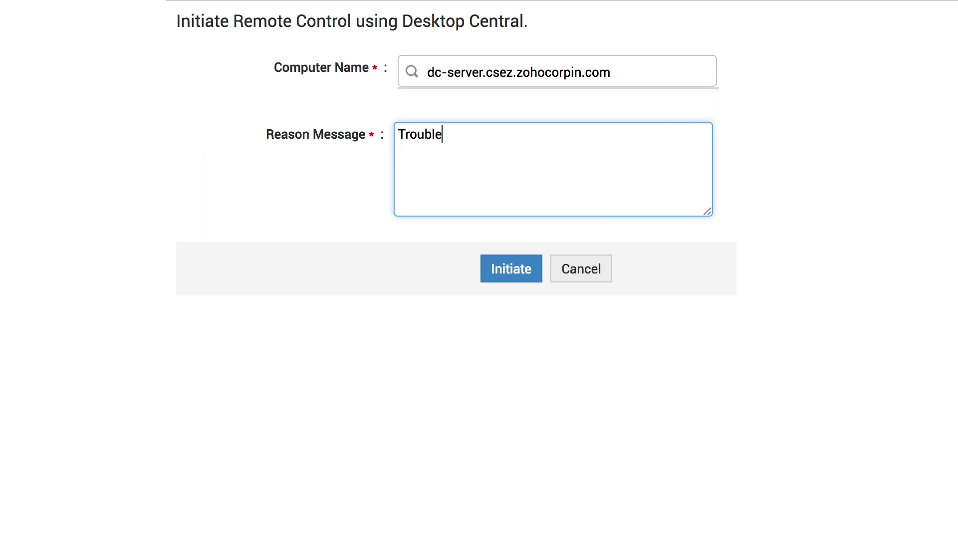
{"action": "type", "text": "hooting"}
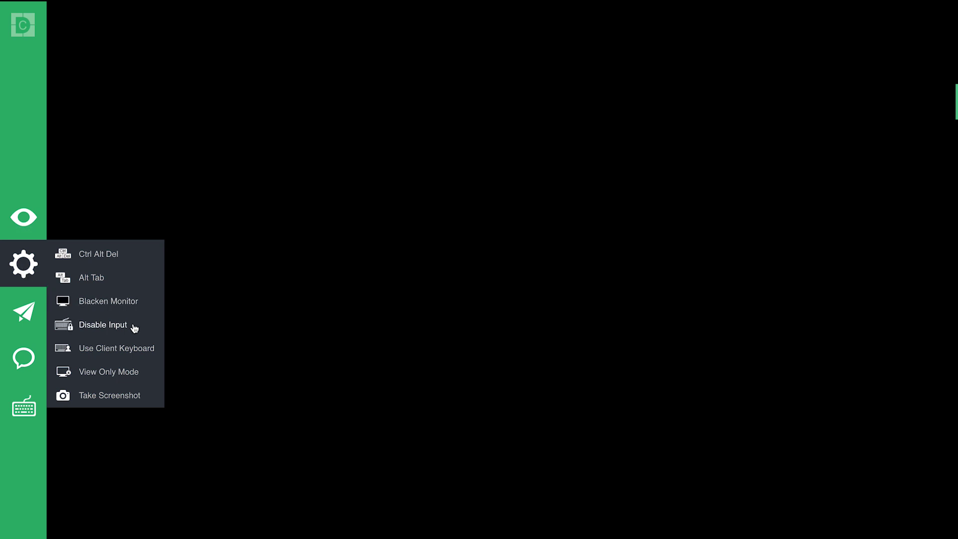
Show the Quick Launch list of admin tools in the live remote session.
{"action": "left_click", "coordinate": [24, 312]}
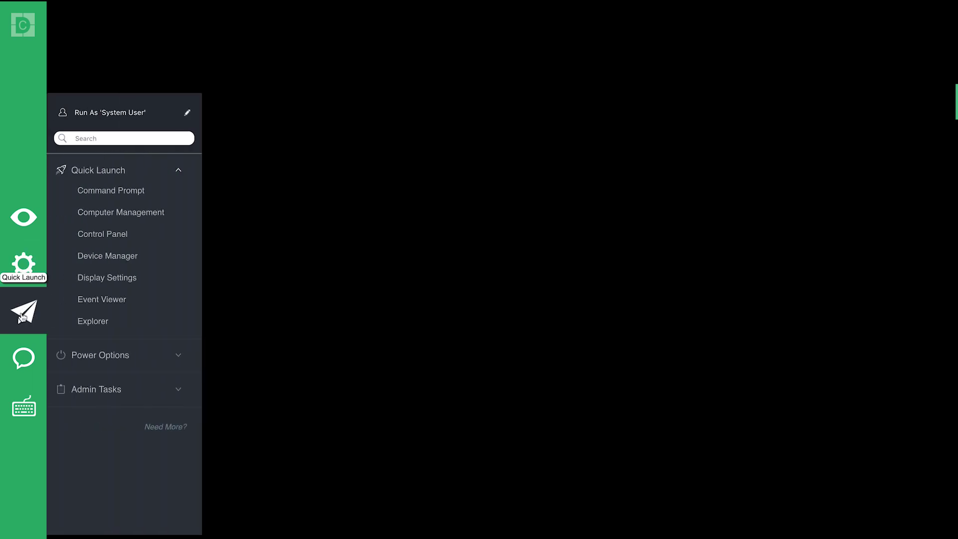
Launch Command Prompt and Event Viewer remotely, then check the chat and Hot Keys options.
{"action": "left_click", "coordinate": [99, 196]}
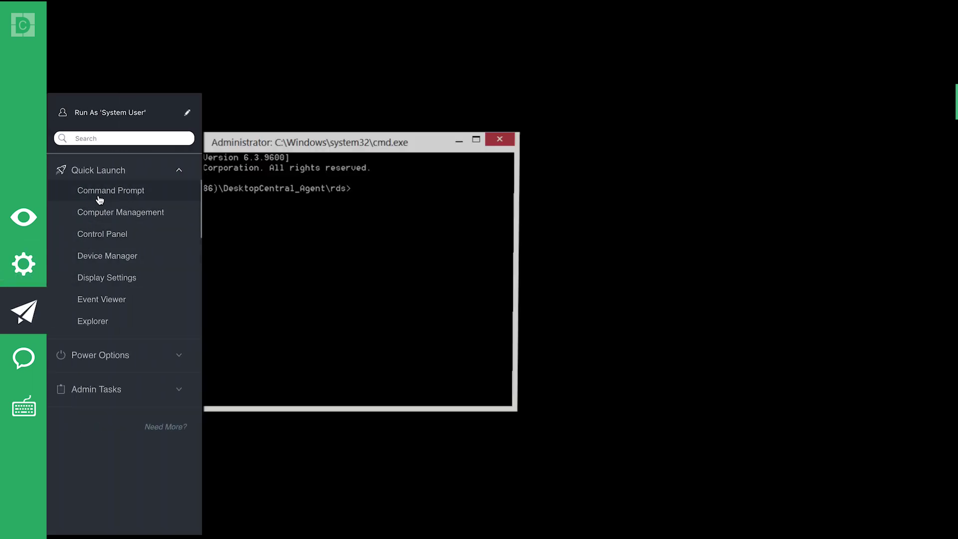
{"action": "left_click", "coordinate": [108, 297]}
{"action": "scroll", "coordinate": [96, 327], "scroll_direction": "down", "scroll_amount": 2}
{"action": "scroll", "coordinate": [94, 328], "scroll_direction": "down", "scroll_amount": 1}
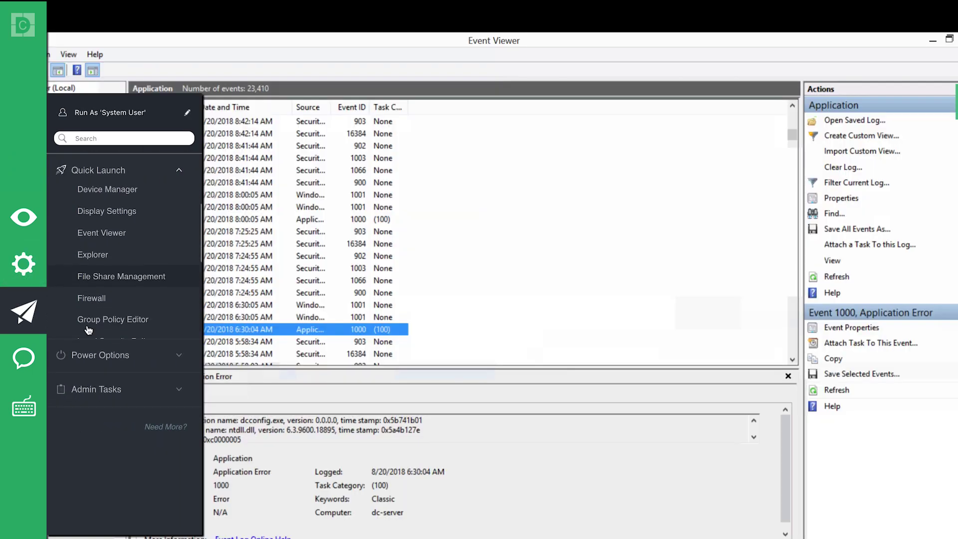
{"action": "scroll", "coordinate": [92, 330], "scroll_direction": "down", "scroll_amount": 1}
{"action": "scroll", "coordinate": [88, 331], "scroll_direction": "down", "scroll_amount": 1}
{"action": "scroll", "coordinate": [88, 329], "scroll_direction": "down", "scroll_amount": 1}
{"action": "scroll", "coordinate": [87, 330], "scroll_direction": "down", "scroll_amount": 2}
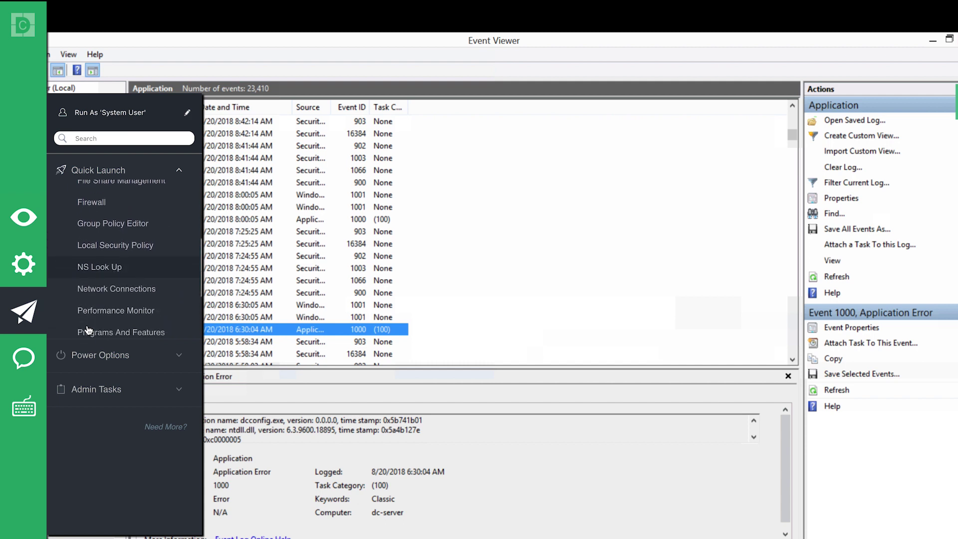
{"action": "scroll", "coordinate": [88, 330], "scroll_direction": "down", "scroll_amount": 1}
{"action": "scroll", "coordinate": [88, 331], "scroll_direction": "down", "scroll_amount": 1}
{"action": "scroll", "coordinate": [88, 330], "scroll_direction": "down", "scroll_amount": 1}
{"action": "scroll", "coordinate": [88, 330], "scroll_direction": "down", "scroll_amount": 1}
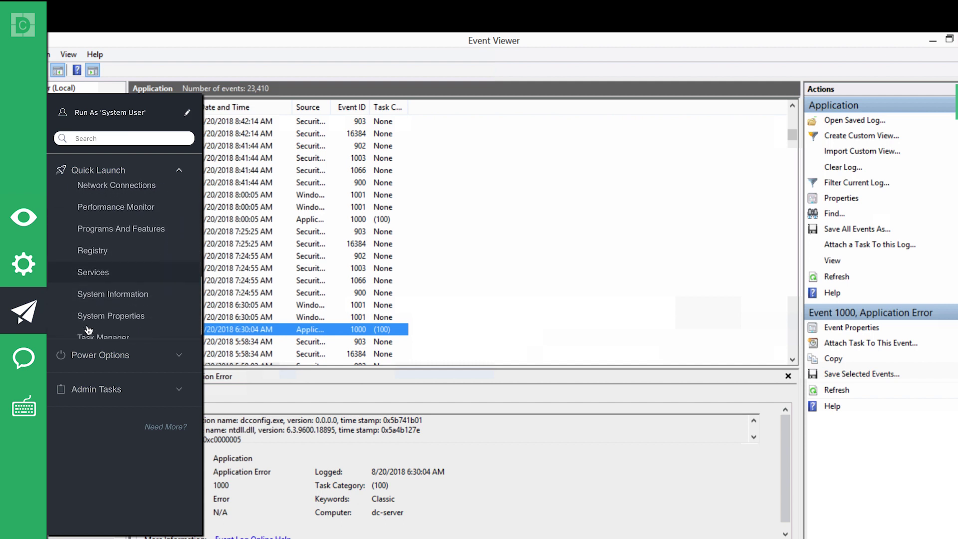
{"action": "scroll", "coordinate": [86, 329], "scroll_direction": "down", "scroll_amount": 1}
{"action": "left_click", "coordinate": [22, 359]}
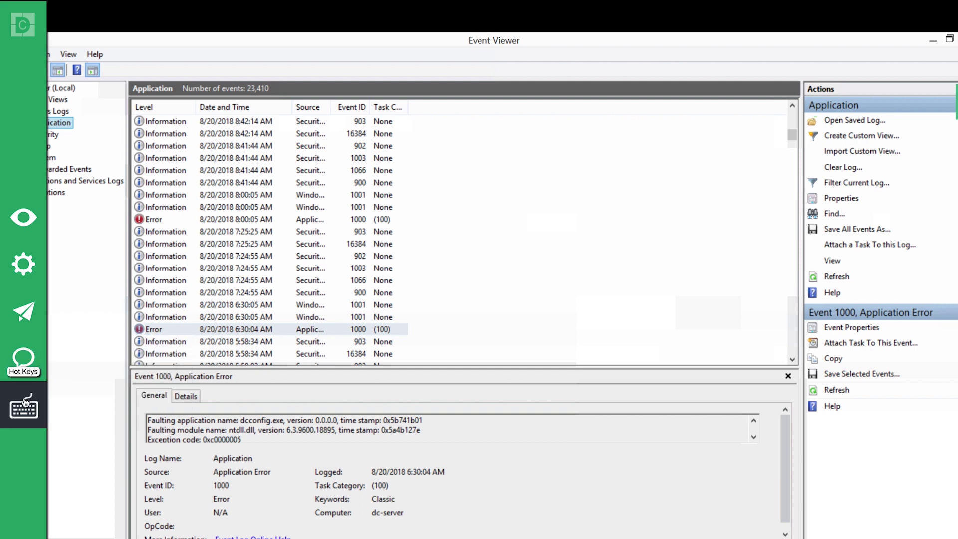
{"action": "left_click", "coordinate": [24, 408]}
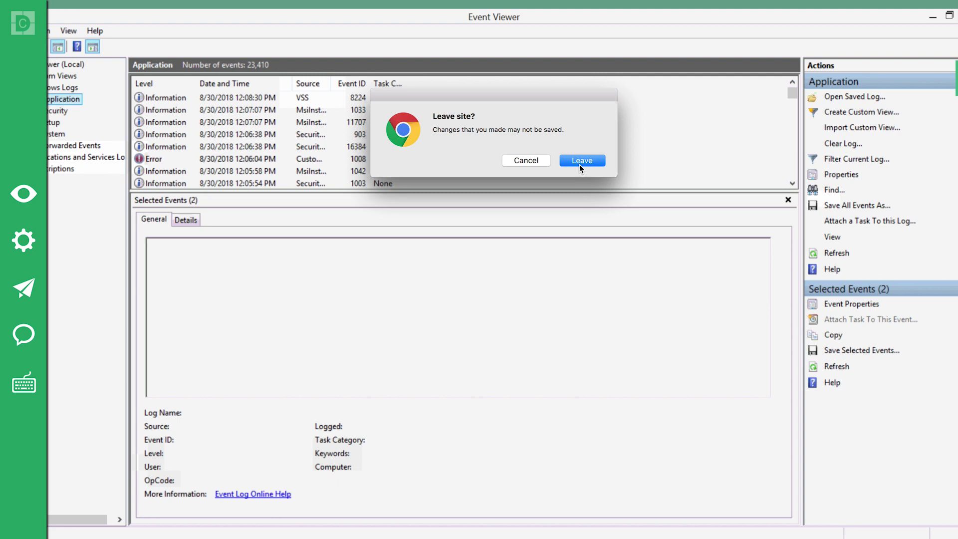
Confirm leaving the remote session to return to the 'Network is slow' request.
{"action": "left_click", "coordinate": [580, 161]}
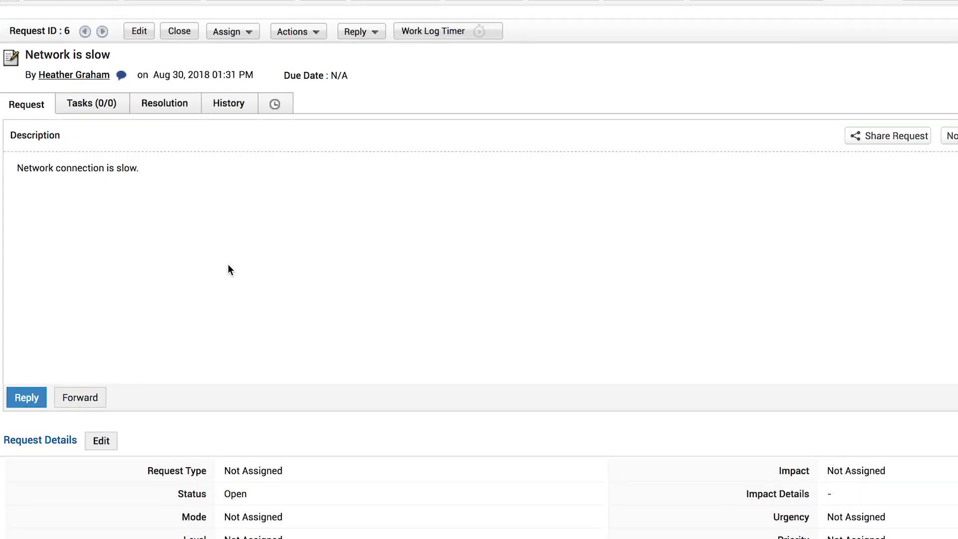
{"action": "scroll", "coordinate": [228, 265], "scroll_direction": "down", "scroll_amount": 1}
{"action": "scroll", "coordinate": [229, 265], "scroll_direction": "down", "scroll_amount": 1}
{"action": "scroll", "coordinate": [229, 265], "scroll_direction": "down", "scroll_amount": 1}
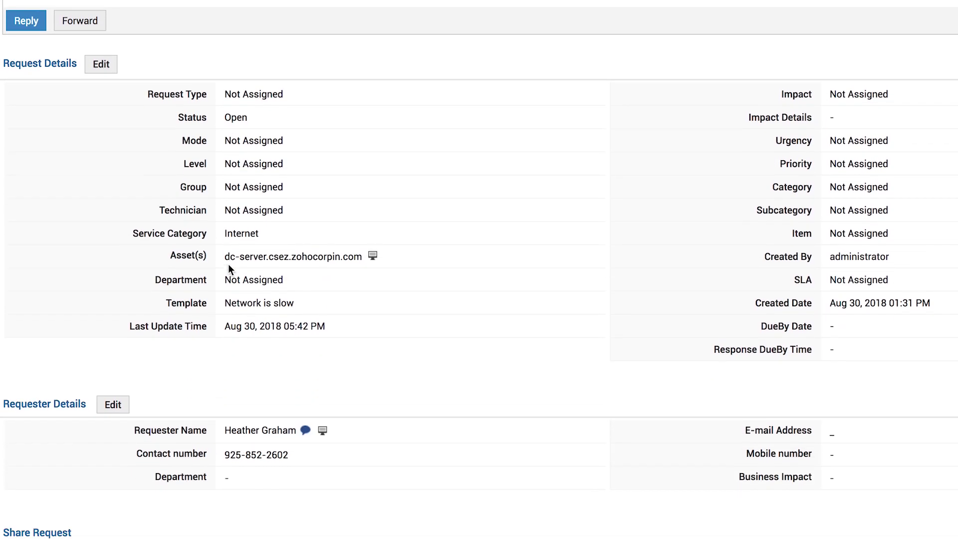
{"action": "scroll", "coordinate": [229, 265], "scroll_direction": "down", "scroll_amount": 1}
{"action": "scroll", "coordinate": [229, 264], "scroll_direction": "down", "scroll_amount": 1}
{"action": "scroll", "coordinate": [228, 264], "scroll_direction": "down", "scroll_amount": 1}
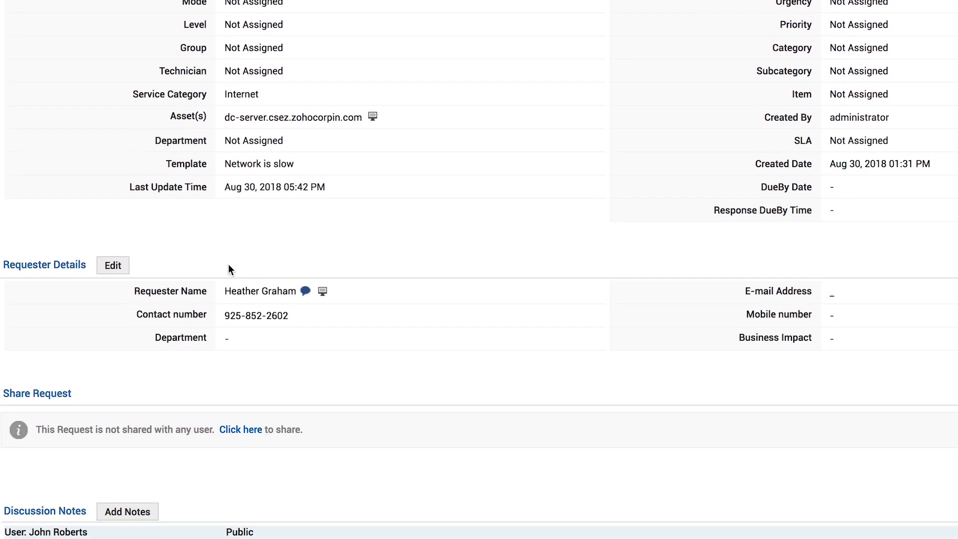
{"action": "scroll", "coordinate": [268, 379], "scroll_direction": "down", "scroll_amount": 1}
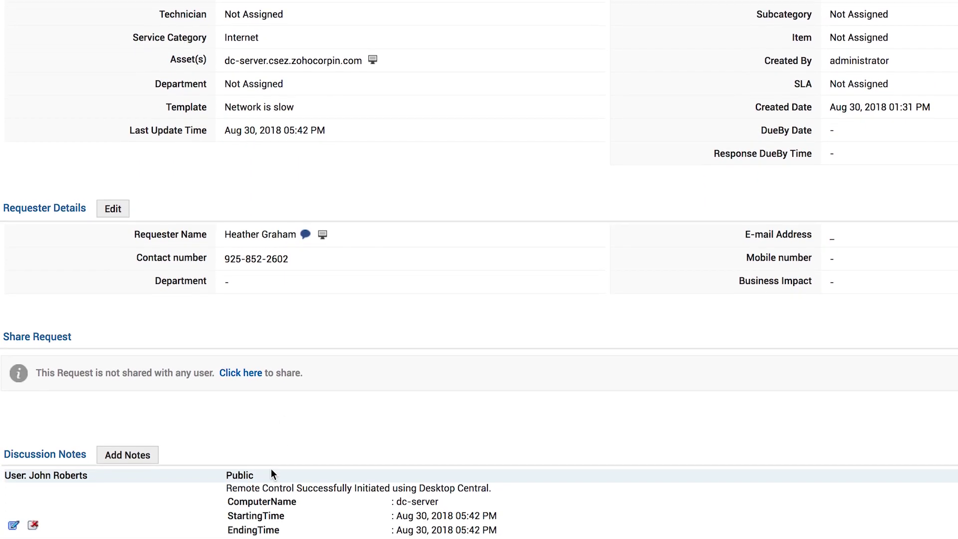
{"action": "scroll", "coordinate": [272, 468], "scroll_direction": "down", "scroll_amount": 1}
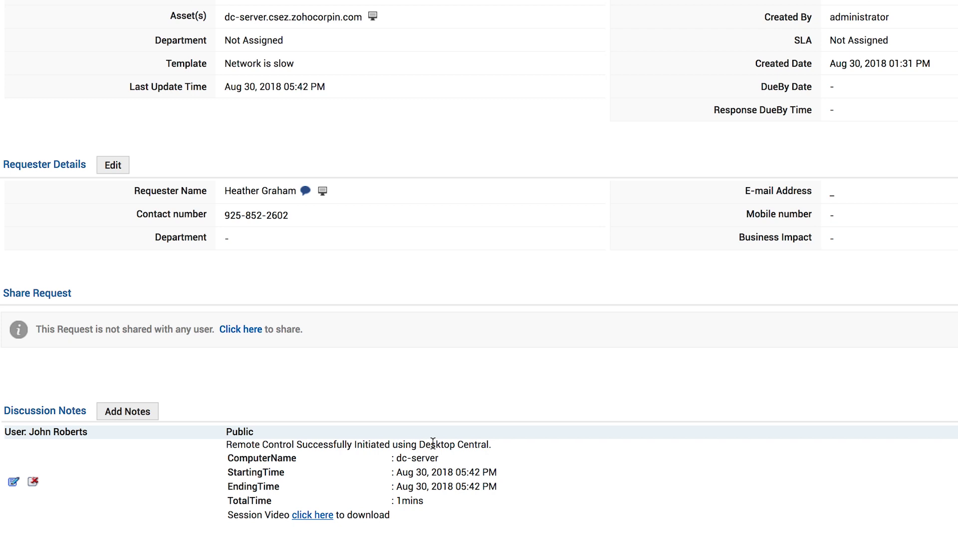